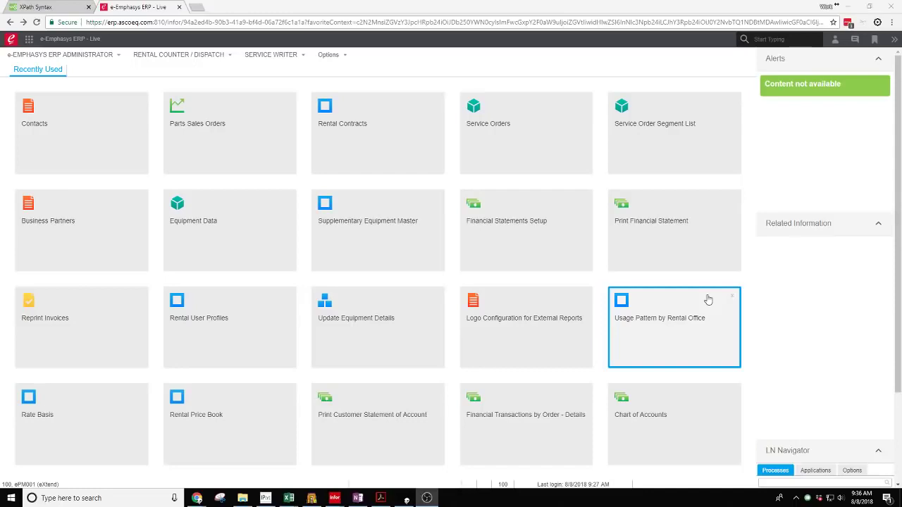
Open the Equipment Data list and collapse the Alerts section, keeping Related Information and LN Navigator expanded.
left_click(229, 233)
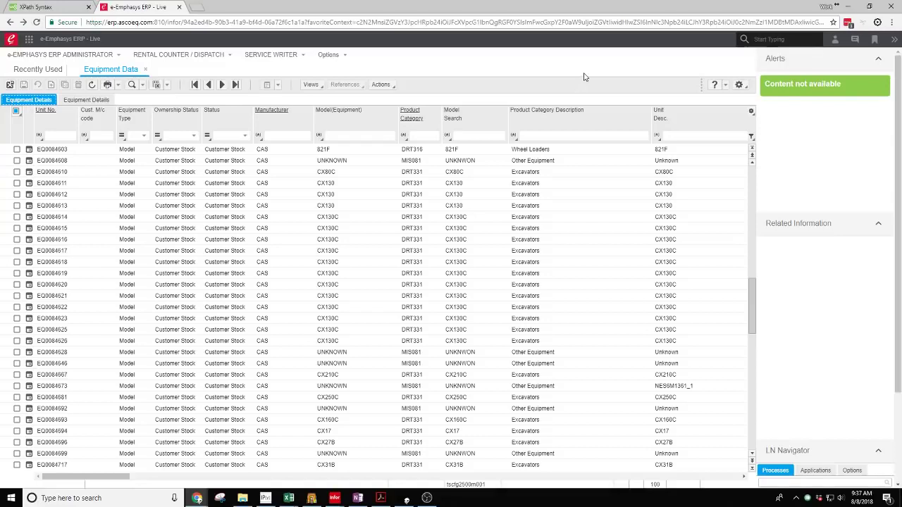
left_click(894, 42)
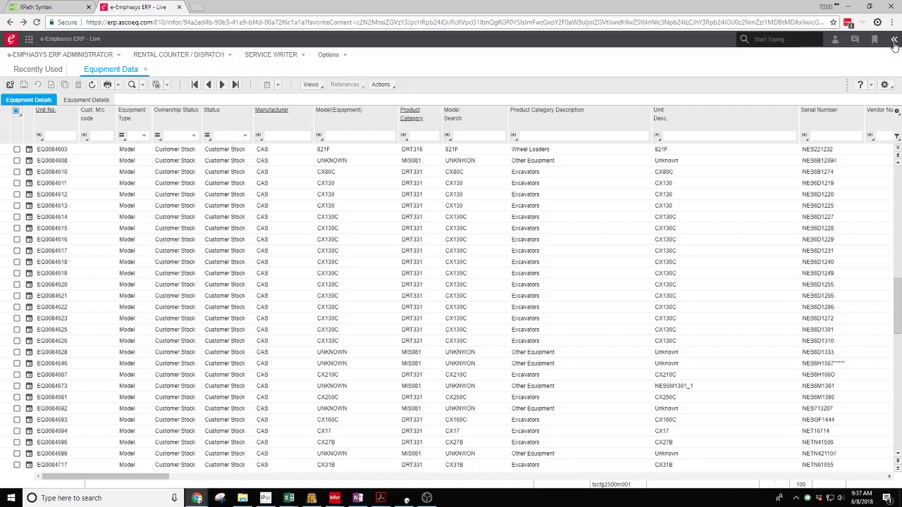
left_click(893, 41)
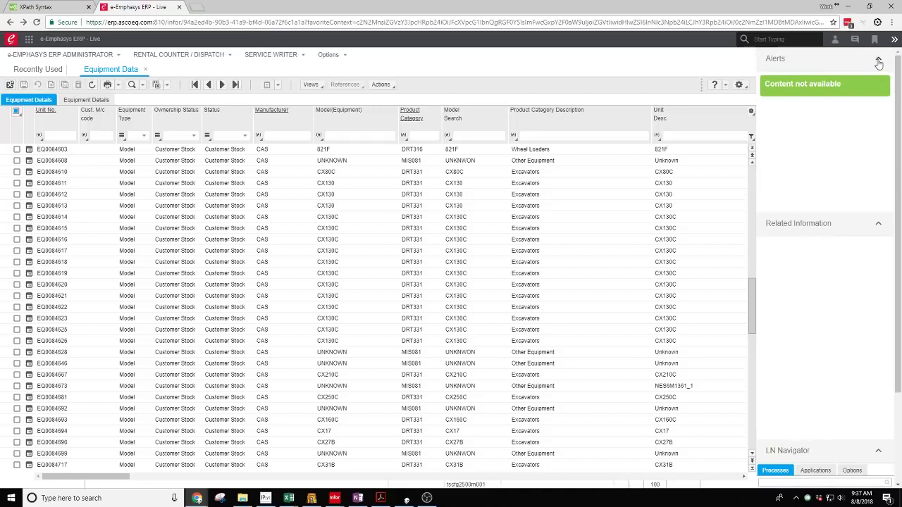
left_click(878, 61)
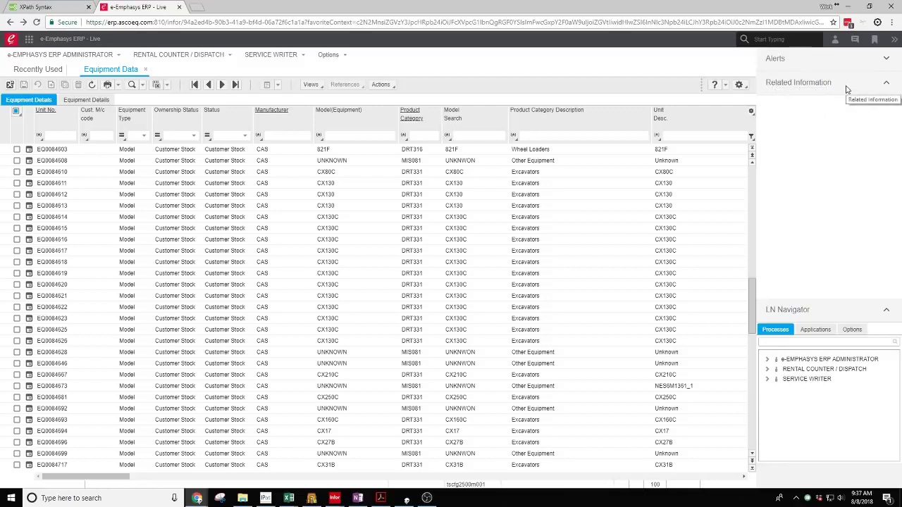
left_click(39, 70)
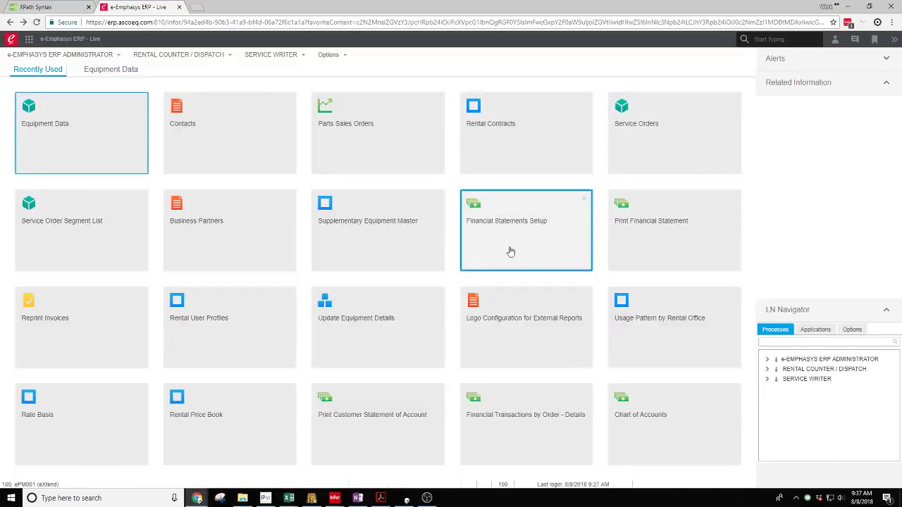
left_click(112, 72)
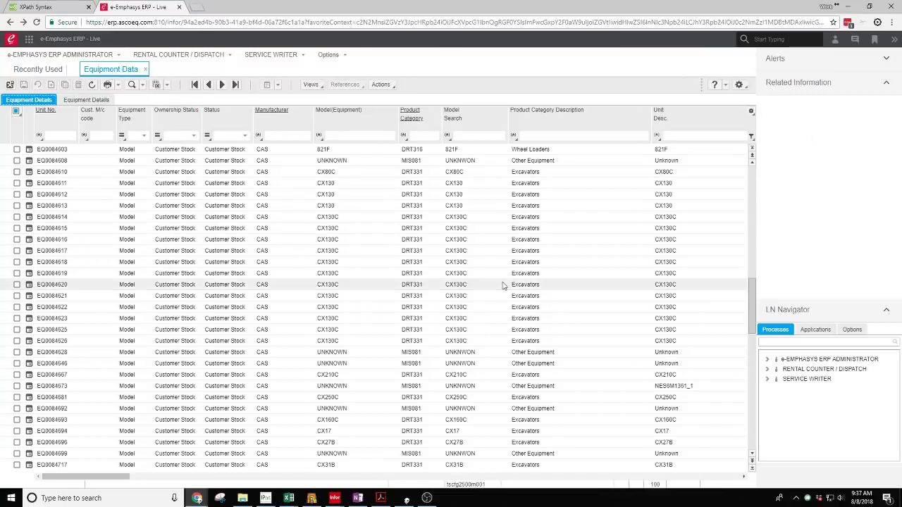
Attach the file Error on Page 12.PNG to unit EQ0084620 with the InforConfiguredAssetMaster context and document type Document.
left_click(17, 284)
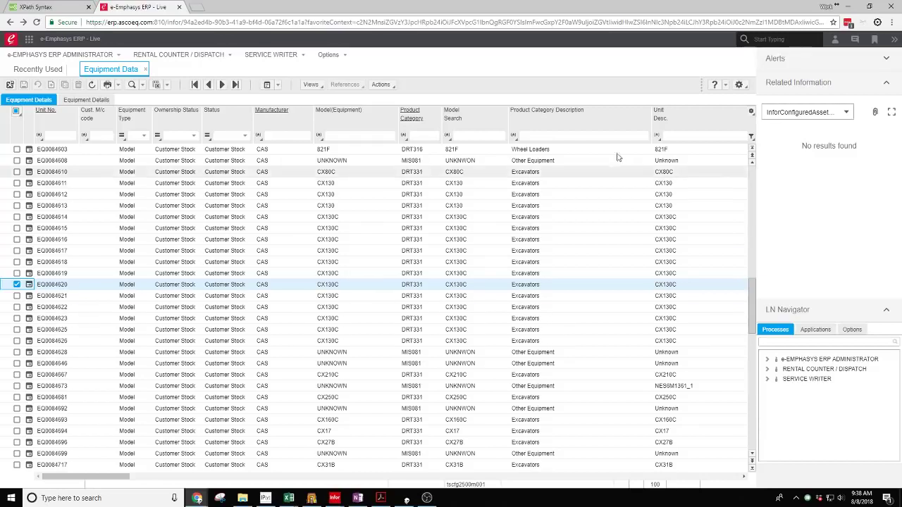
left_click(875, 115)
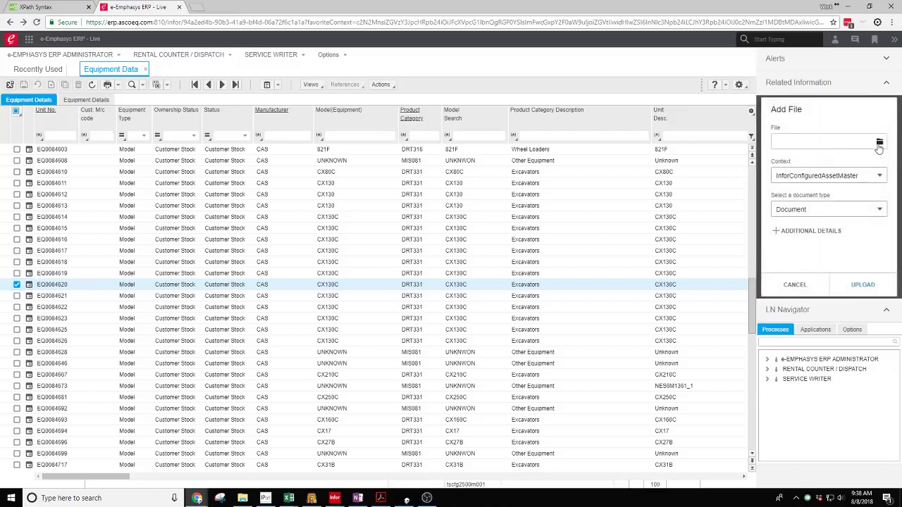
left_click(880, 144)
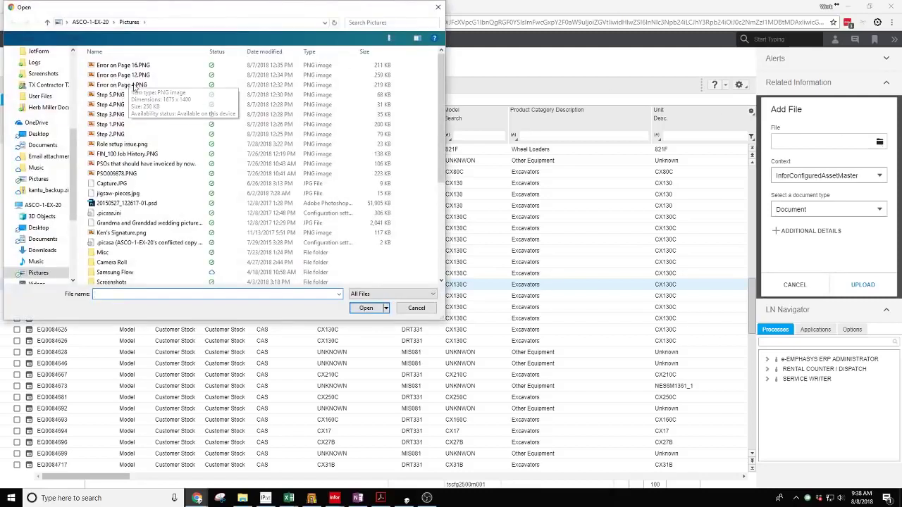
left_click(138, 78)
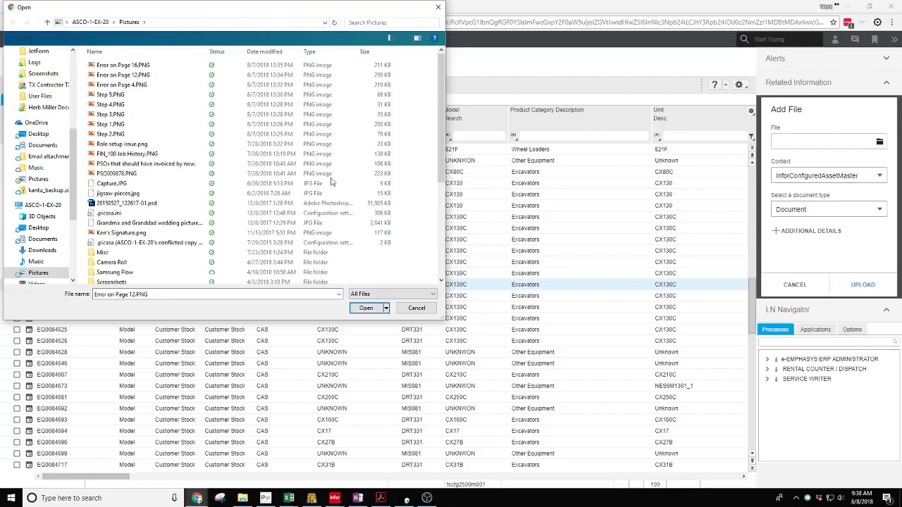
left_click(366, 308)
left_click(861, 286)
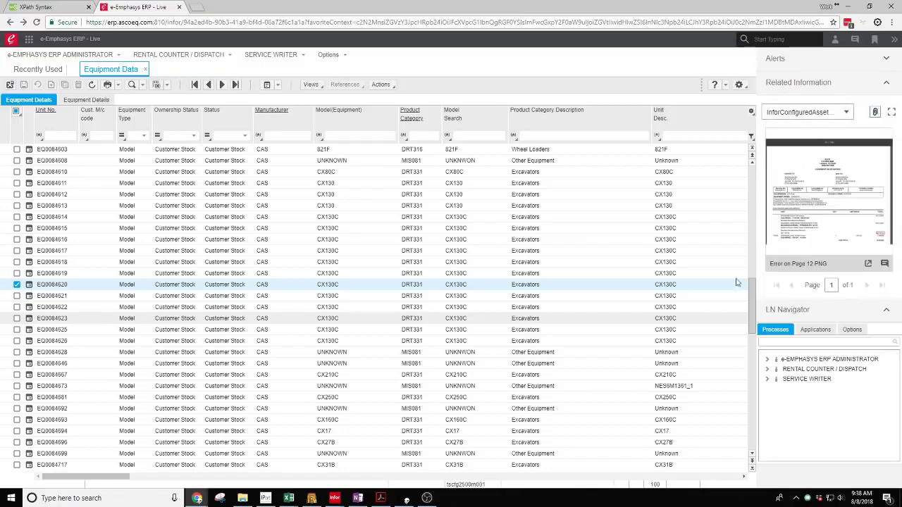
Check the related documents of units EQ0084617, EQ0084618 and EQ0084619 one at a time, ending on EQ0084620.
left_click(16, 285)
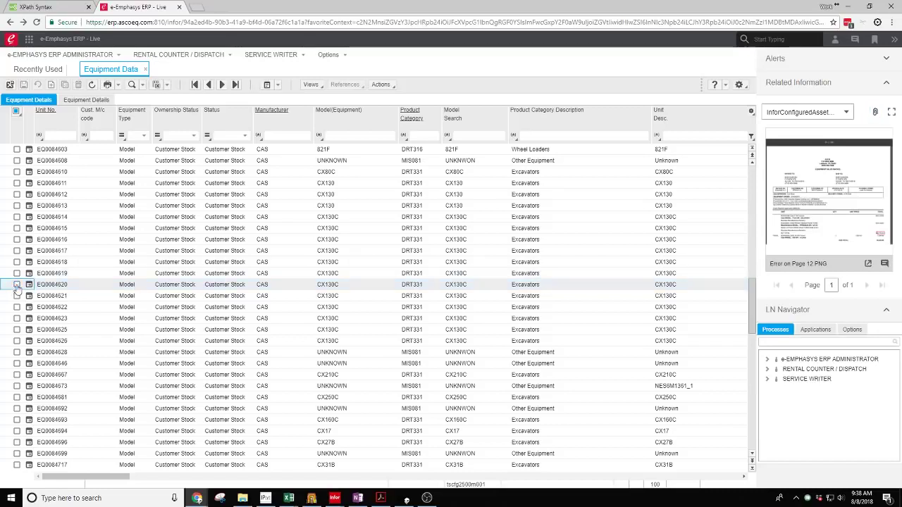
left_click(16, 251)
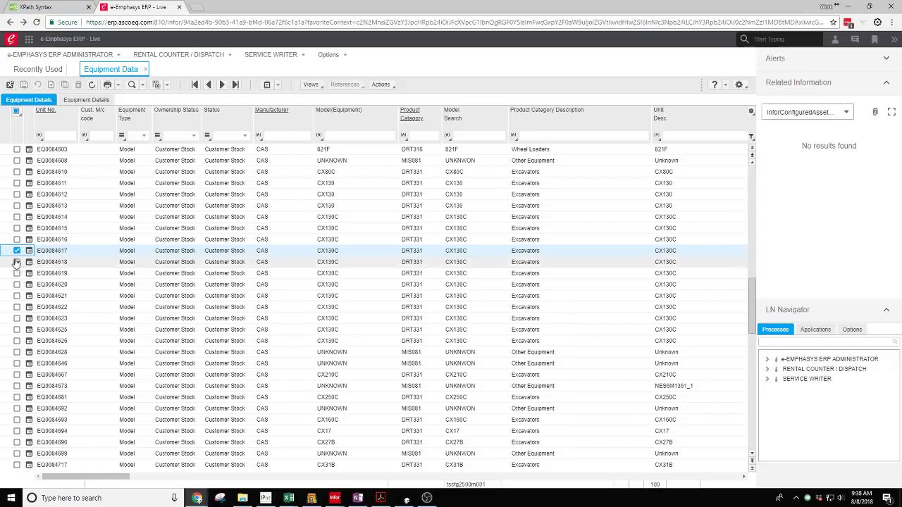
left_click(16, 251)
left_click(17, 262)
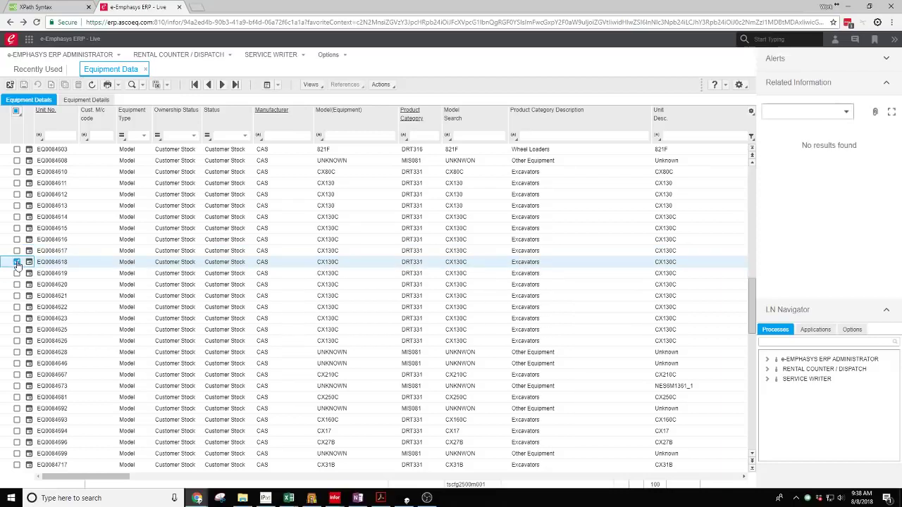
left_click(16, 262)
left_click(16, 274)
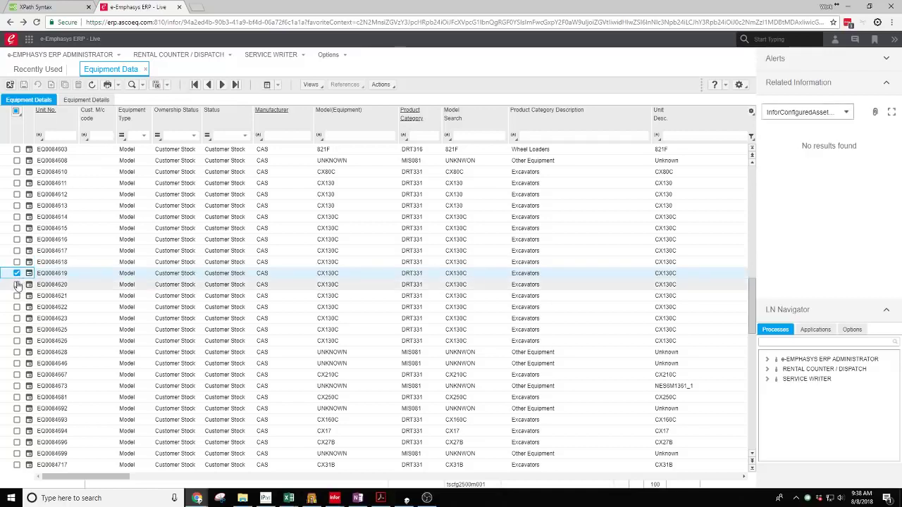
left_click(16, 274)
left_click(16, 284)
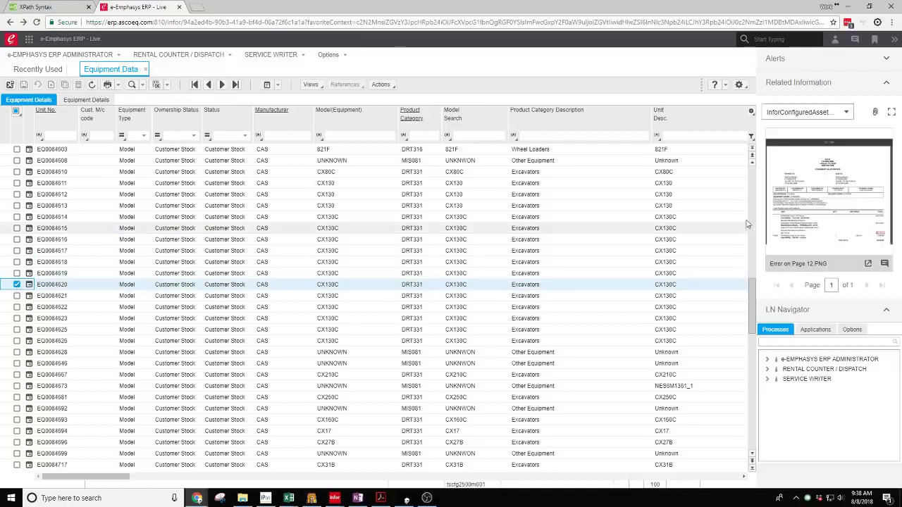
View the related document from the detail record of unit EQ0084620, and close both the record and the equipment list.
left_click(29, 285)
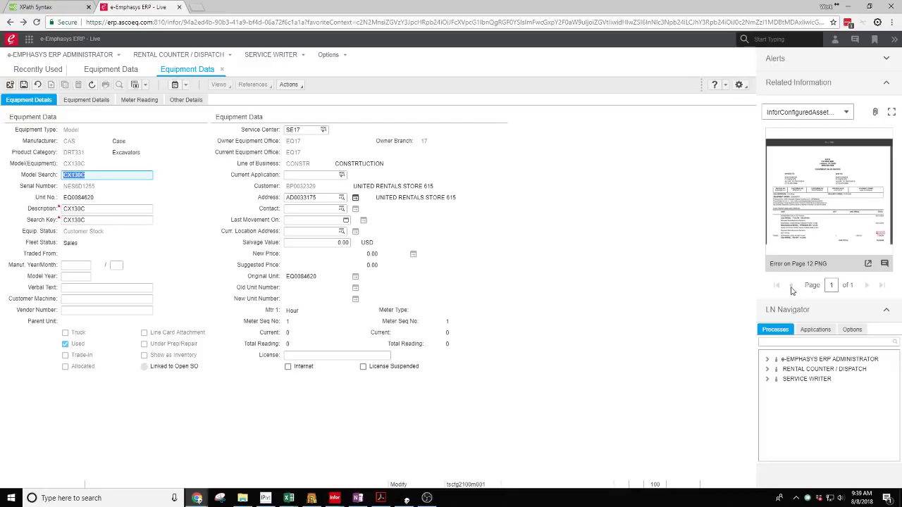
left_click(222, 70)
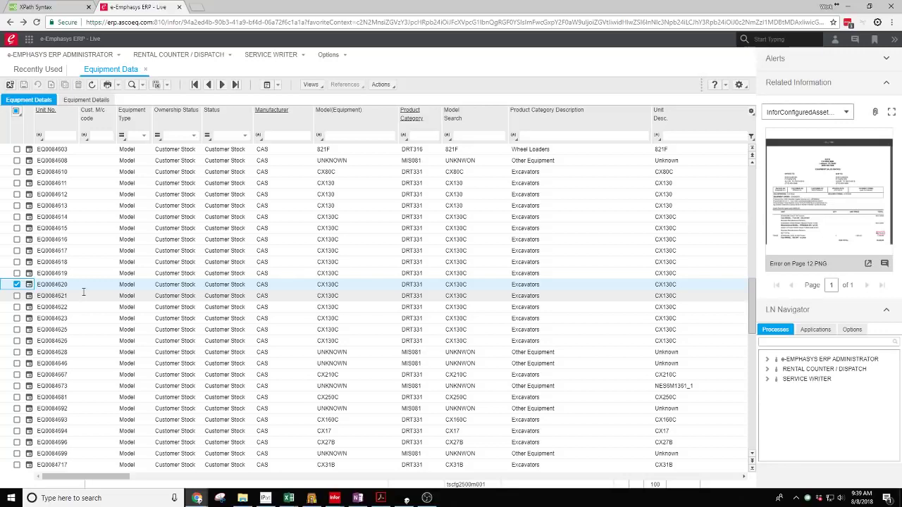
left_click(146, 69)
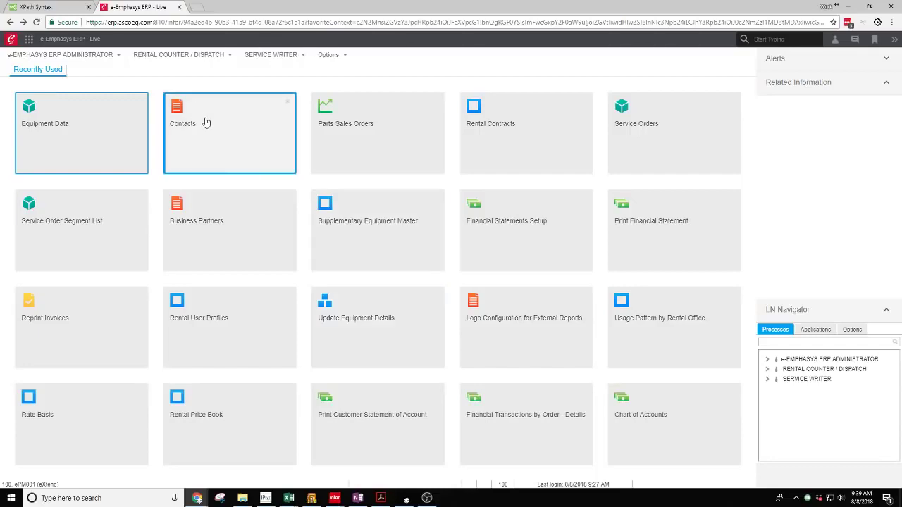
Open Business Partners and start adding a file to one partner, cancelling before the upload and closing the list.
left_click(203, 226)
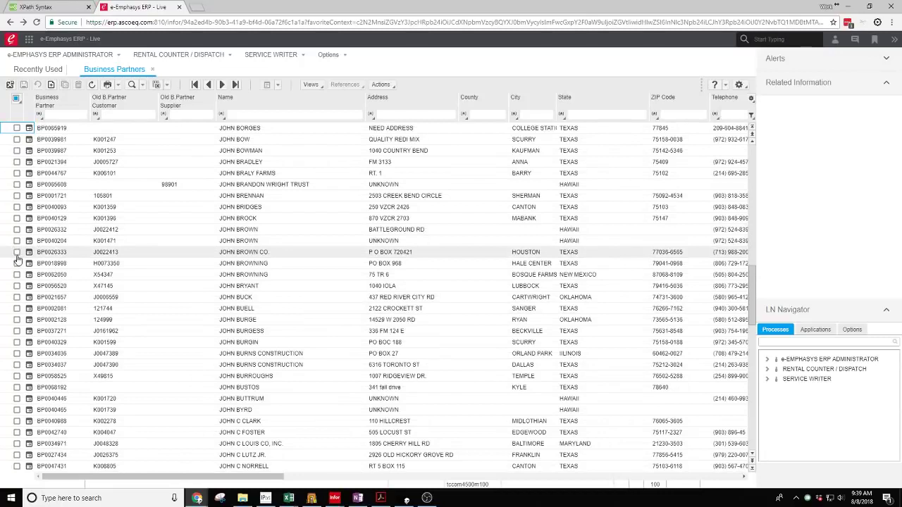
left_click(17, 255)
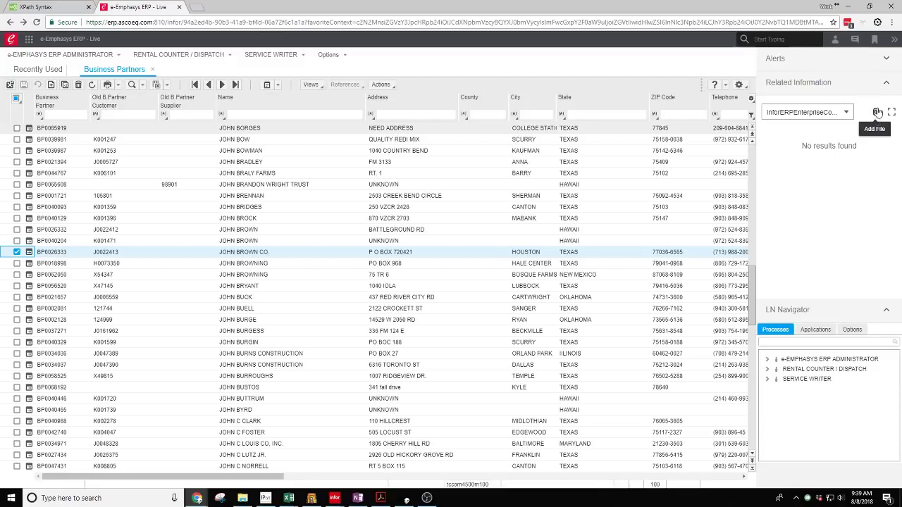
left_click(877, 113)
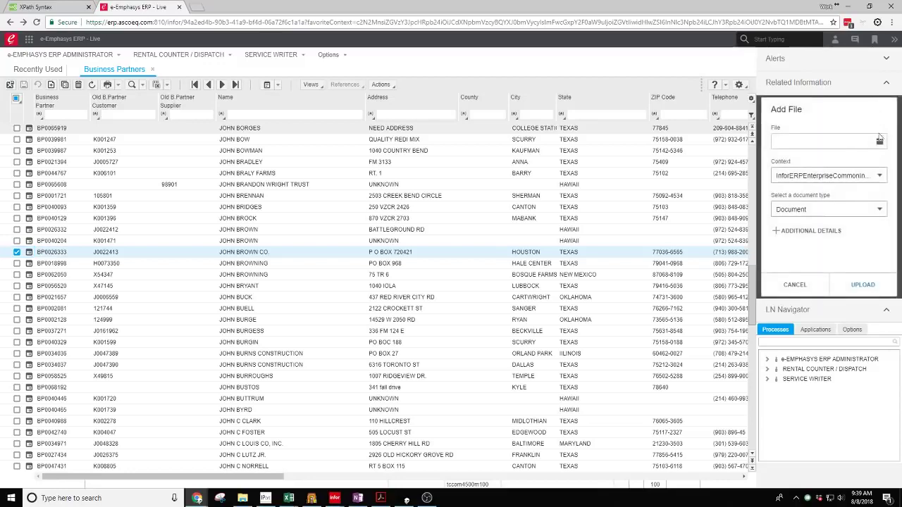
left_click(879, 140)
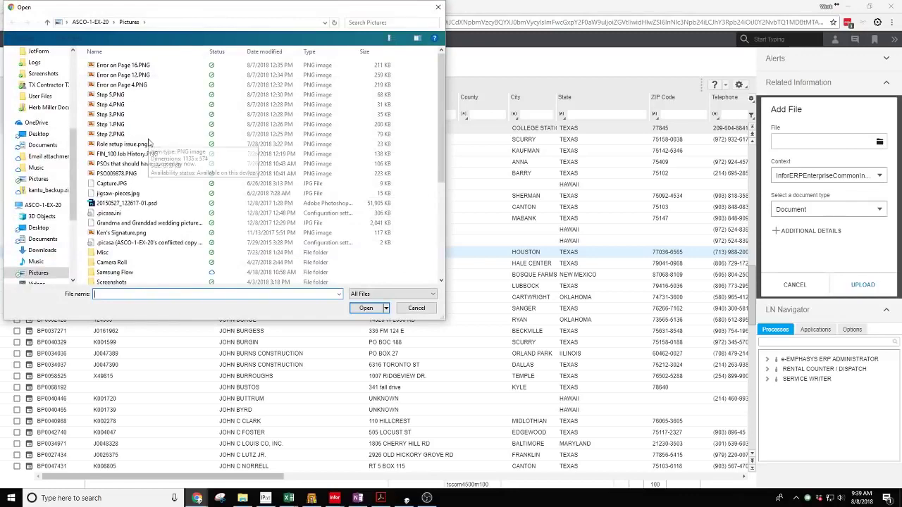
left_click(416, 308)
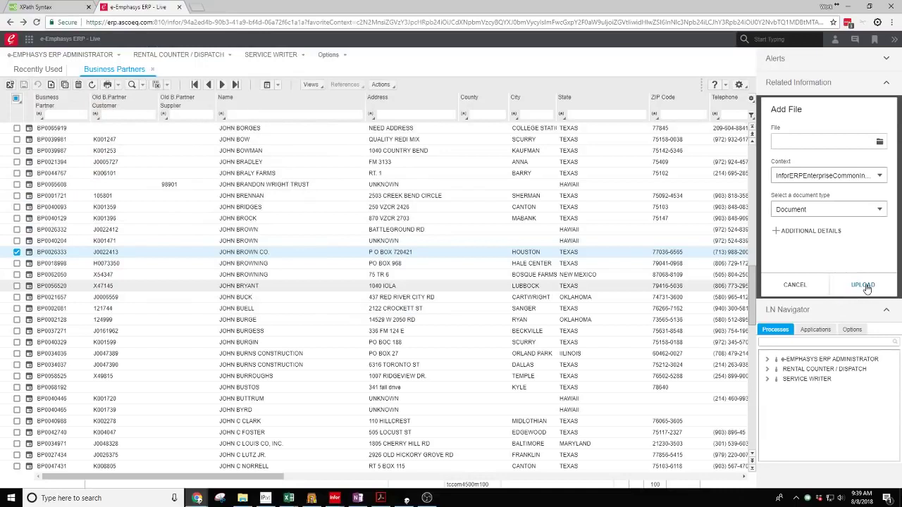
left_click(797, 289)
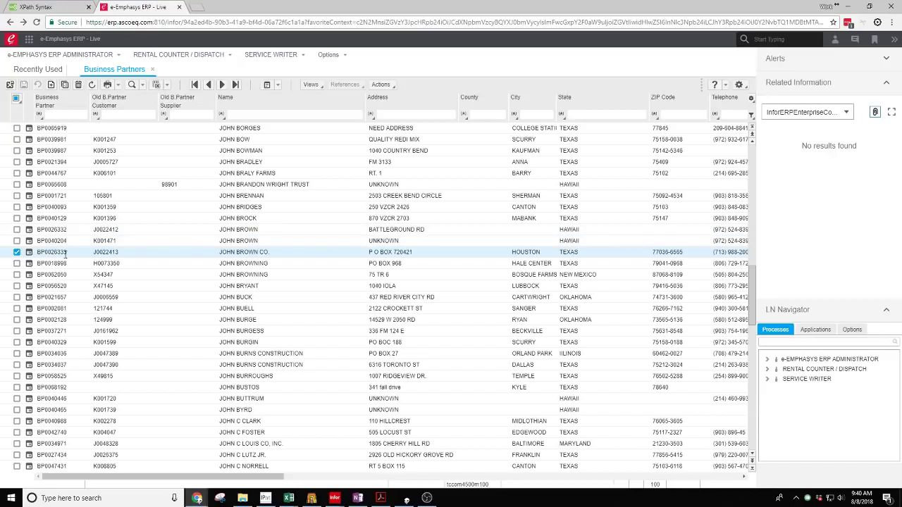
left_click(17, 254)
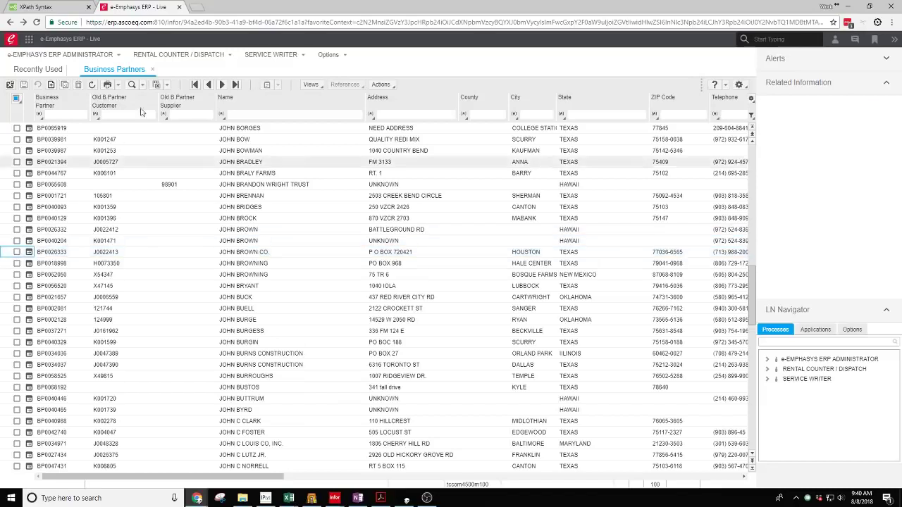
left_click(152, 70)
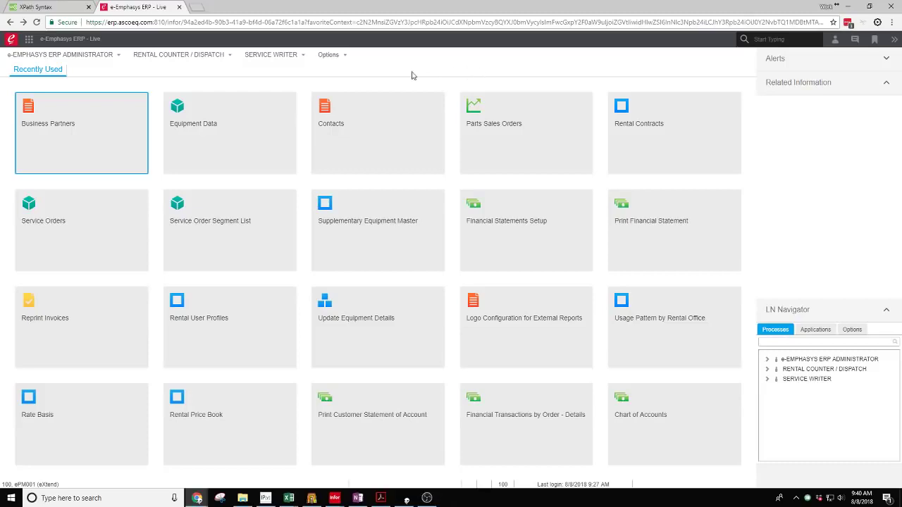
Open the Error on Page 12.PNG attachment of unit EQ0084620 in Document Management and delete the document.
left_click(228, 149)
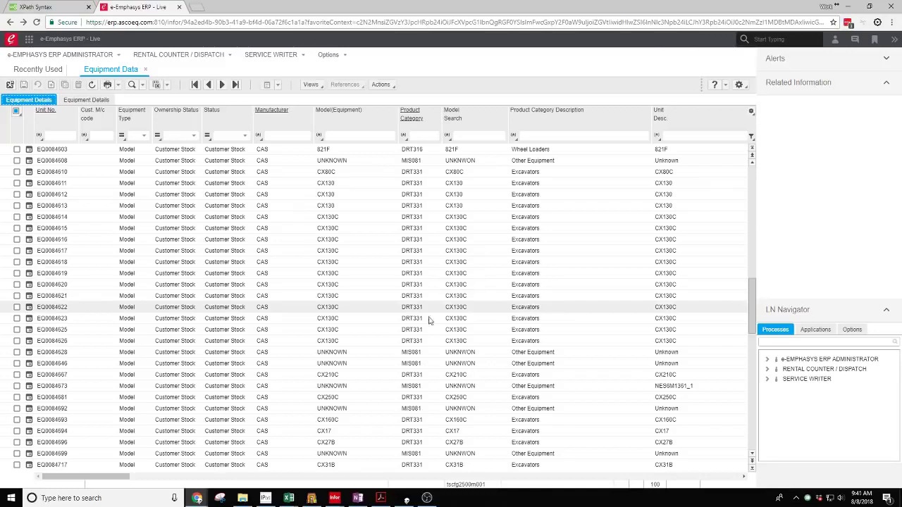
left_click(17, 284)
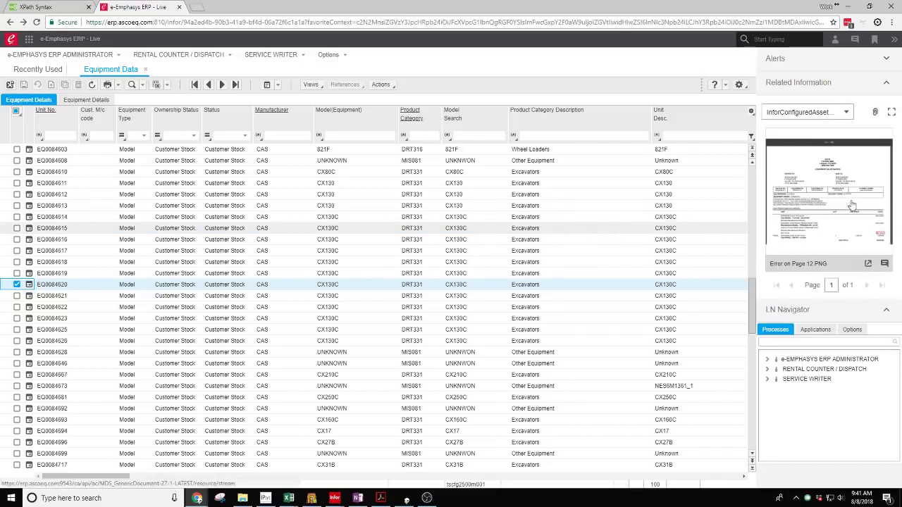
left_click(868, 265)
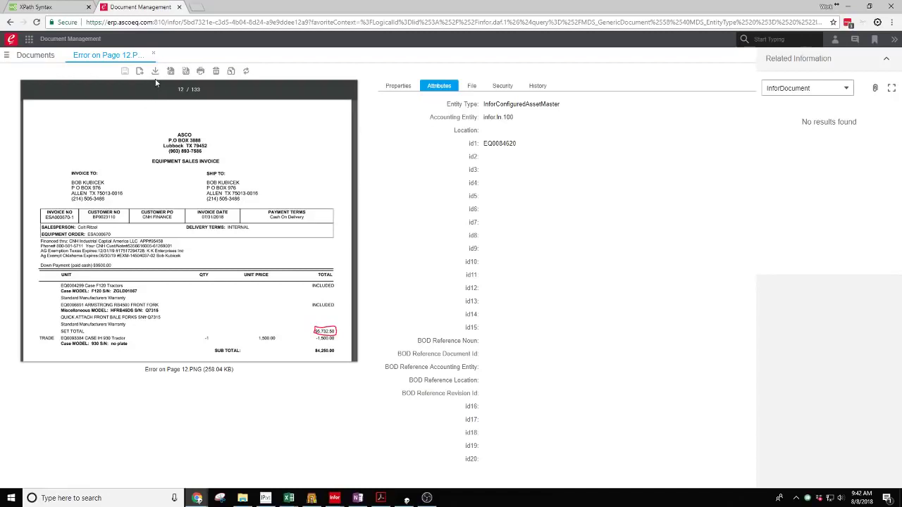
left_click(216, 74)
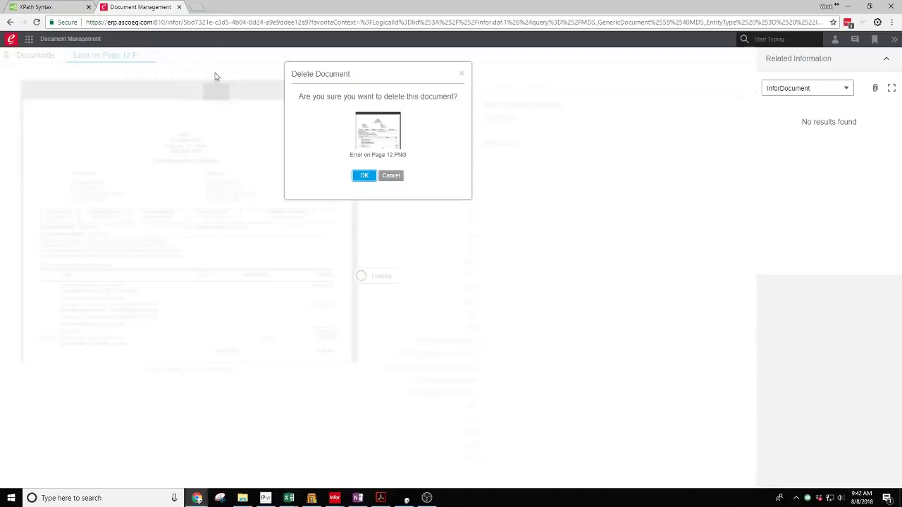
left_click(364, 177)
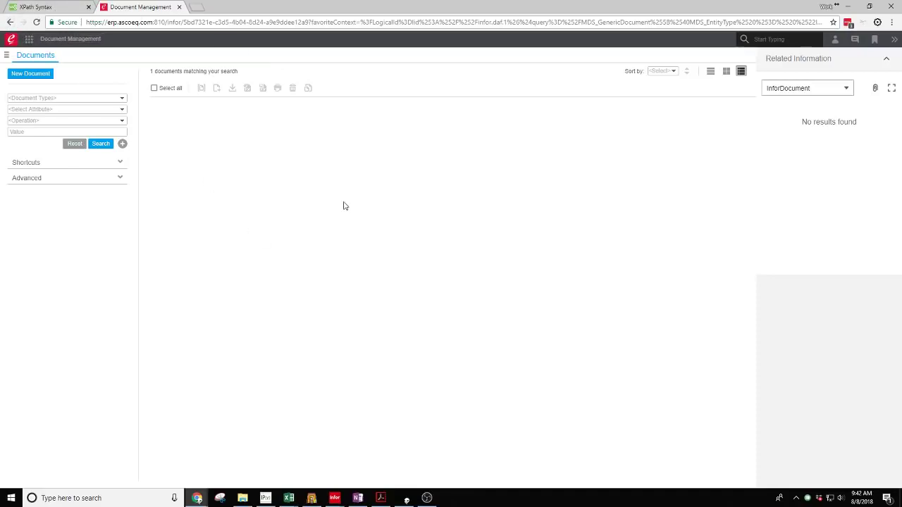
Switch back to e-Emphasys ERP and recheck the related documents of unit EQ0084620, closing the equipment list at the end.
left_click(10, 23)
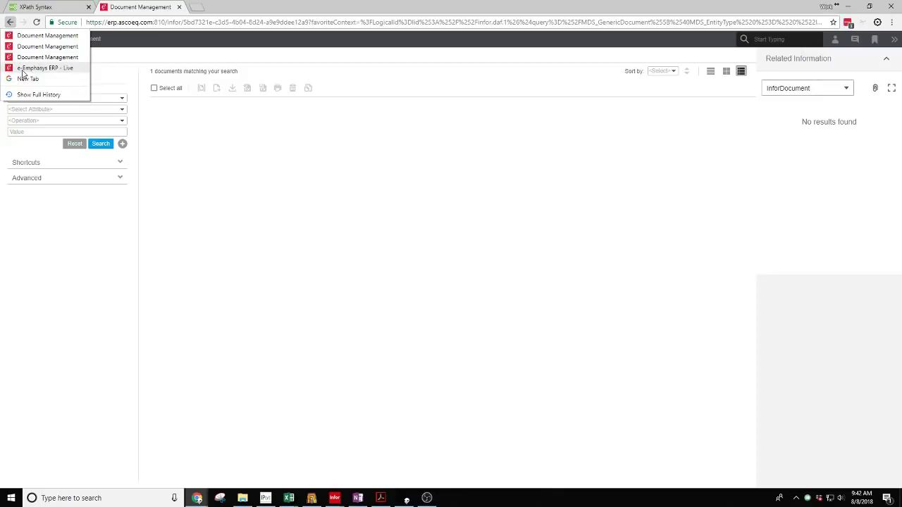
left_click(199, 172)
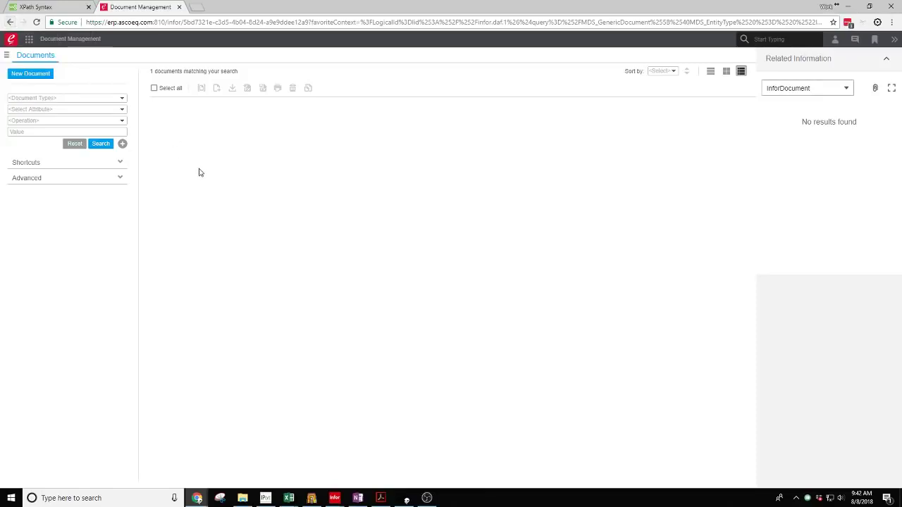
left_click(29, 41)
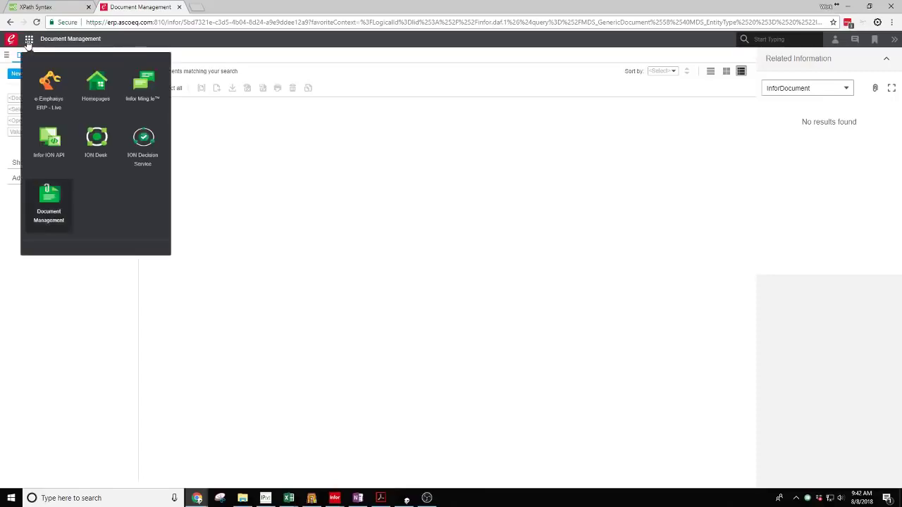
left_click(49, 86)
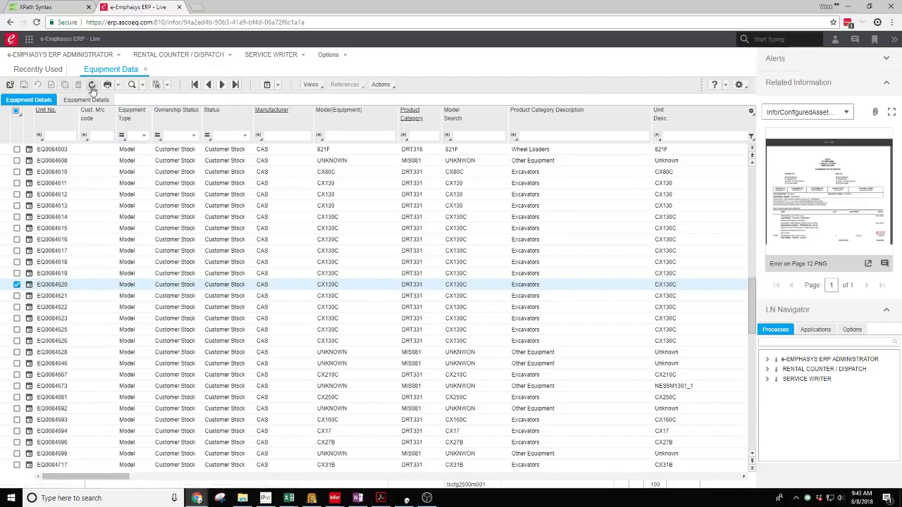
left_click(17, 283)
left_click(17, 284)
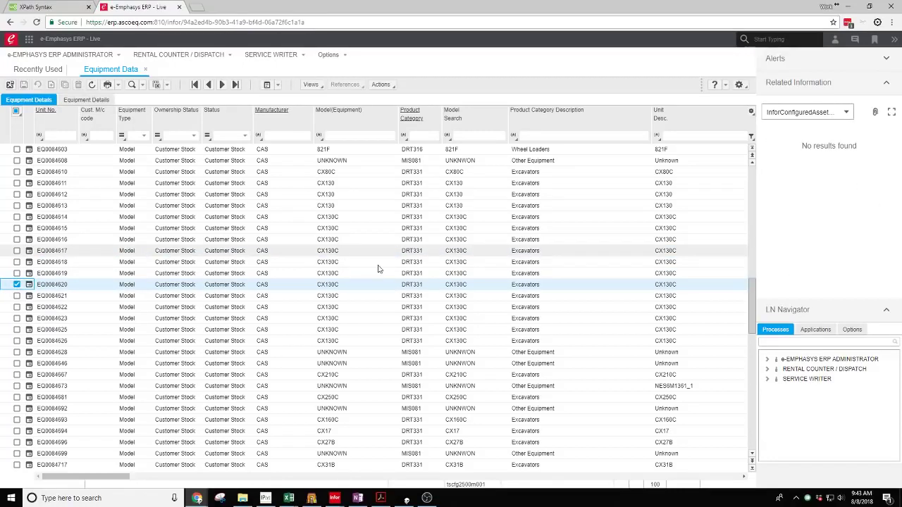
left_click(146, 70)
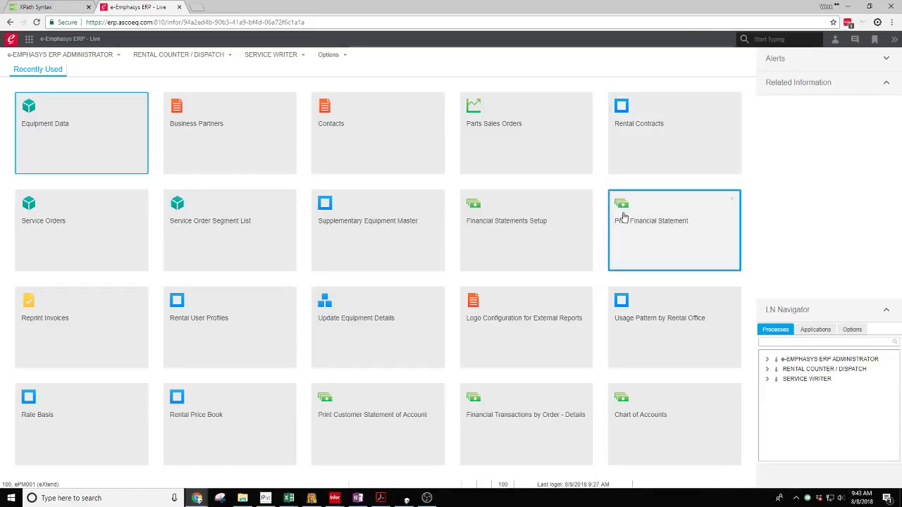
Open Service Orders and check the related information of the Crown Equipment Corp. order for unit EQ0091701 from the list.
left_click(44, 225)
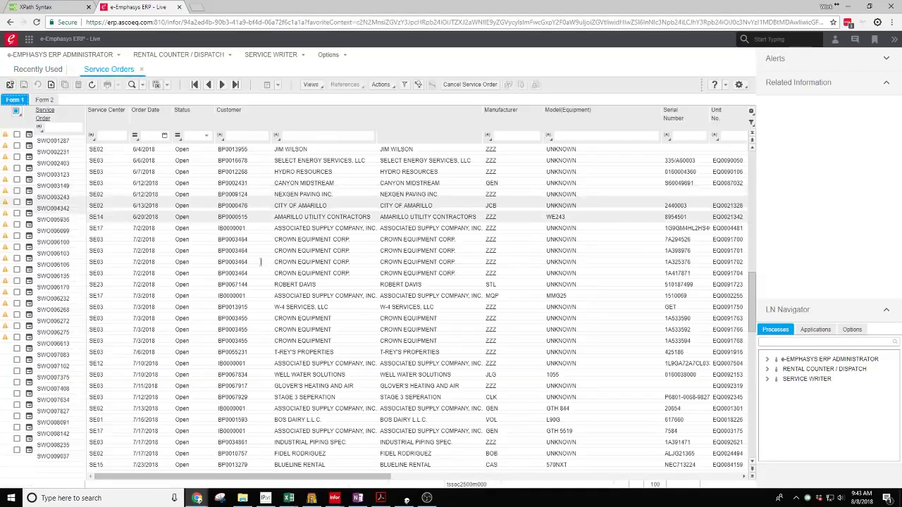
left_click(16, 252)
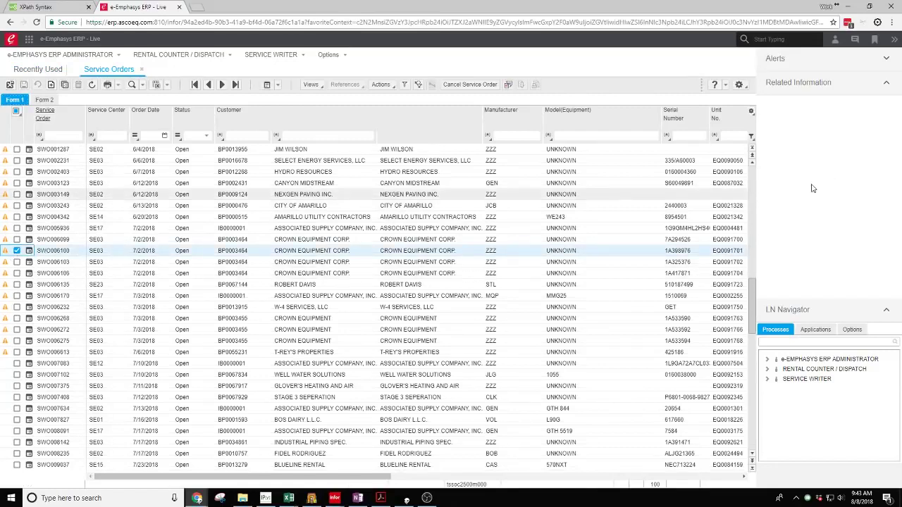
left_click(16, 253)
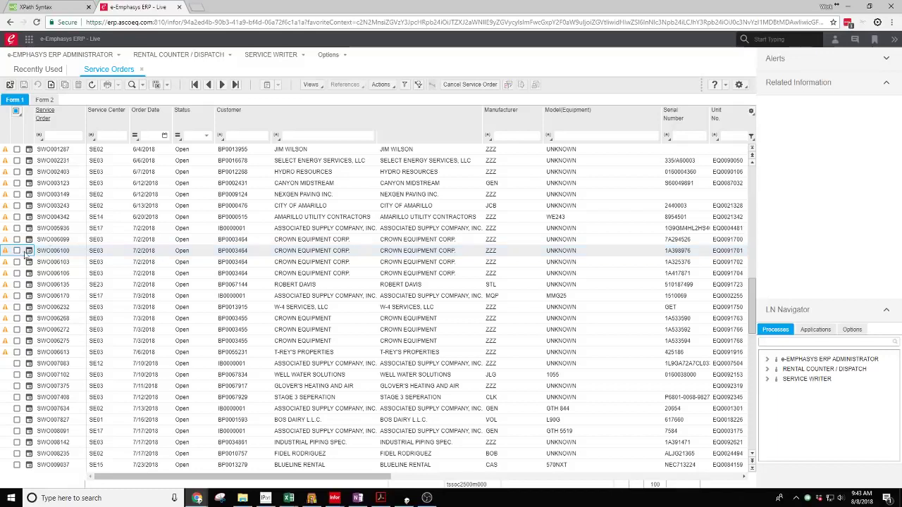
Compare the related information in the detail record of the EQ0091701 service order with that in the list, and close both.
left_click(29, 251)
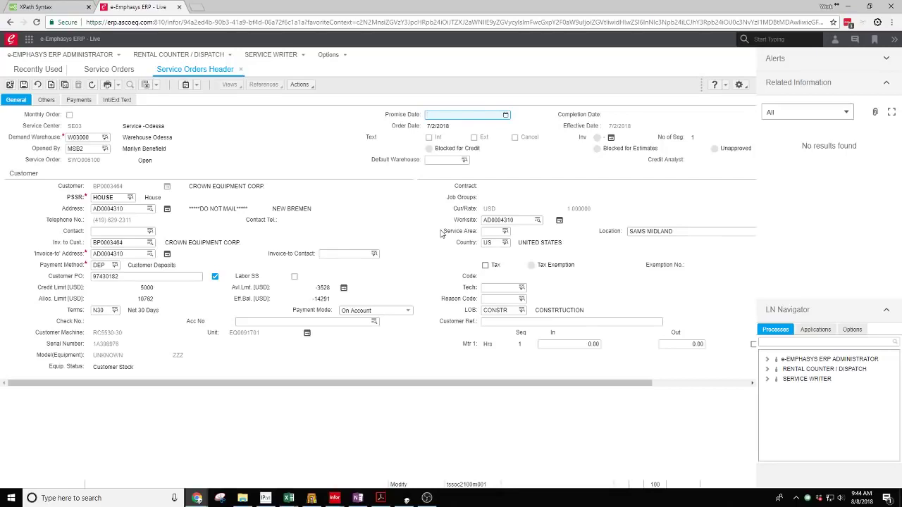
left_click(241, 72)
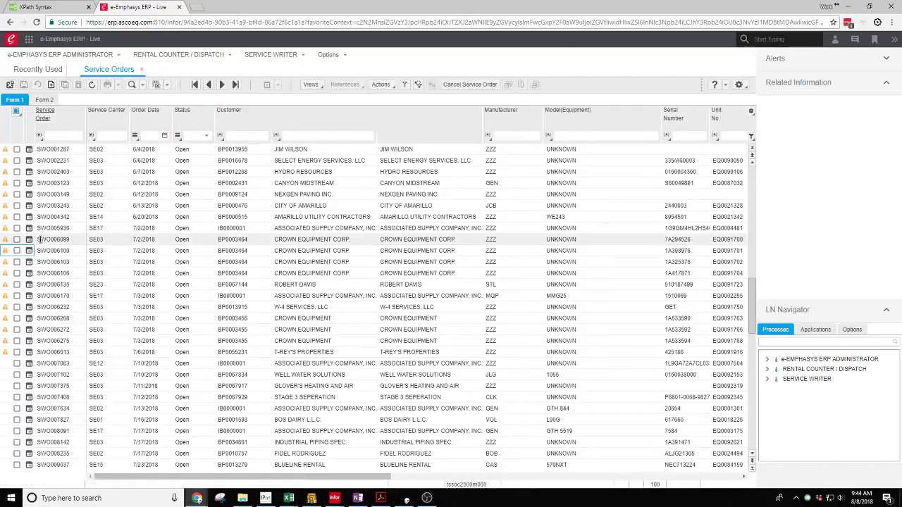
left_click(17, 251)
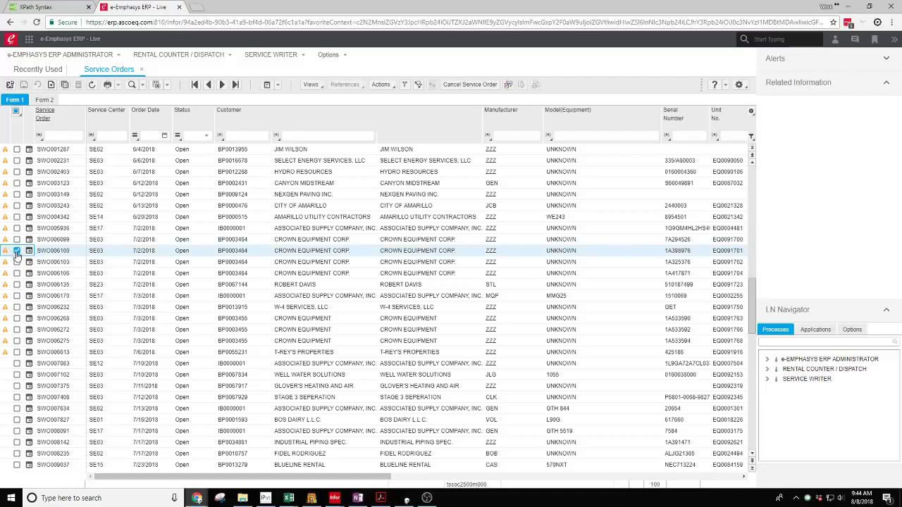
left_click(17, 251)
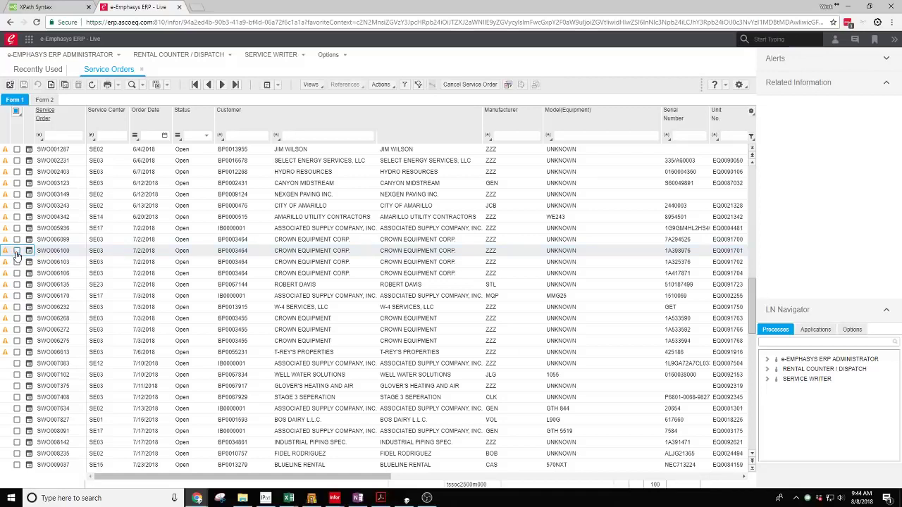
left_click(143, 70)
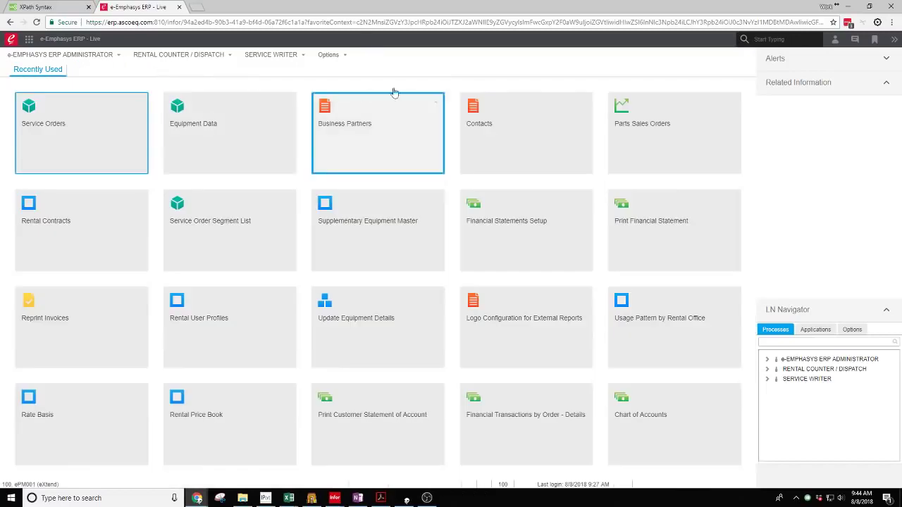